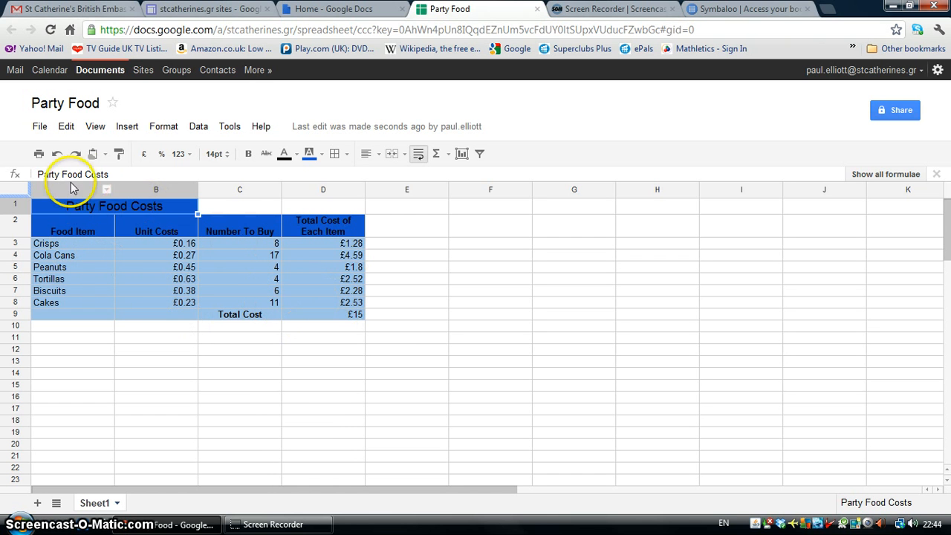
# Start inserting a chart and move the chart editor aside to uncover the party food table
pyautogui.click(127, 127)
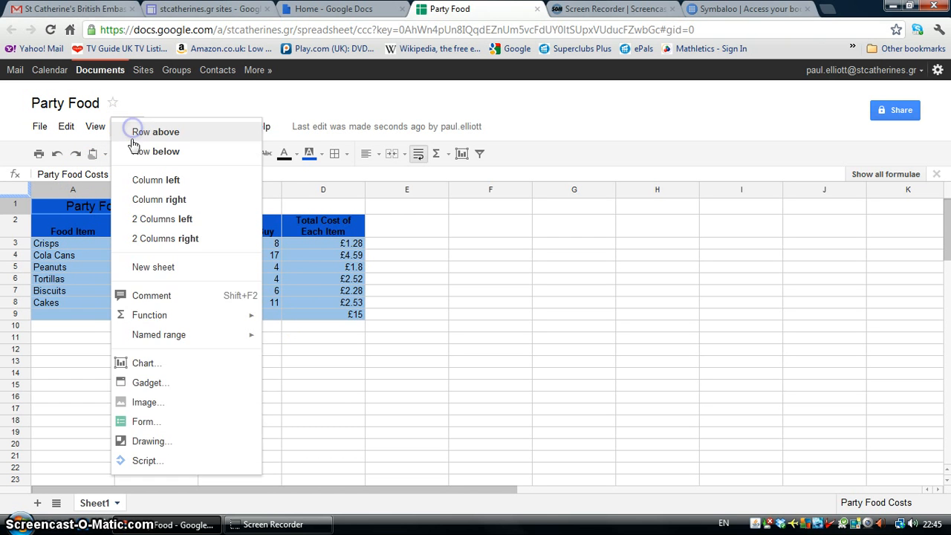
pyautogui.click(143, 364)
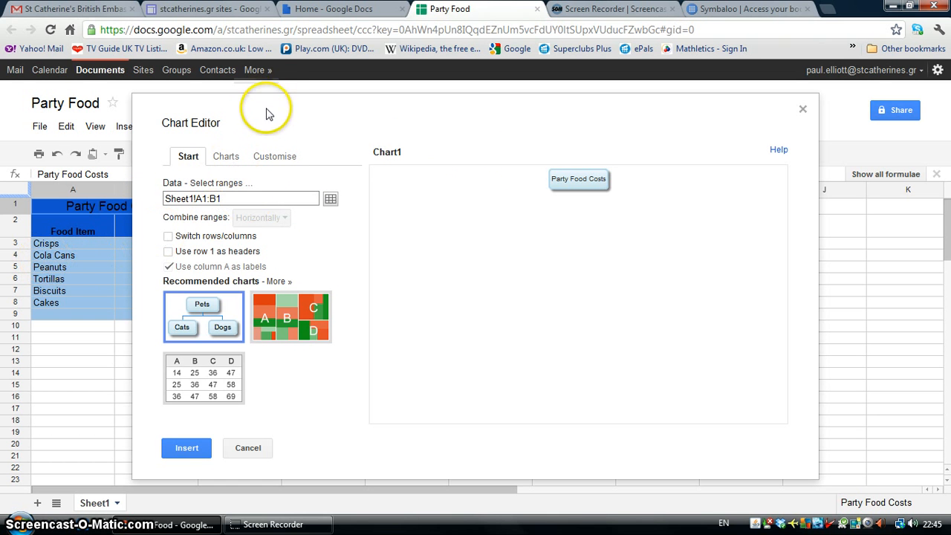
pyautogui.moveTo(267, 109); pyautogui.dragTo(441, 133)
pyautogui.click(457, 129)
pyautogui.moveTo(375, 110); pyautogui.dragTo(606, 93)
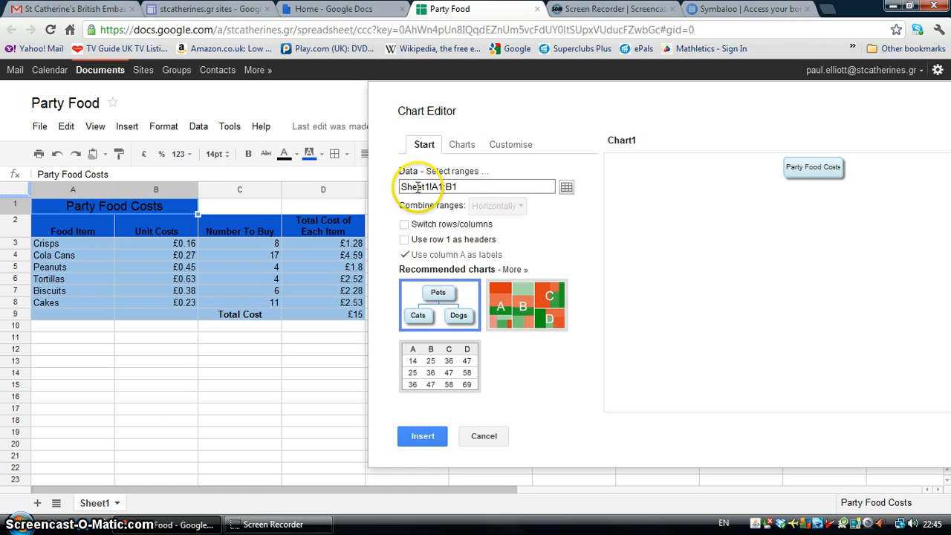
# Set the chart's data ranges to A3:A8 for the food items and D3:D8 for their total costs
pyautogui.click(453, 173)
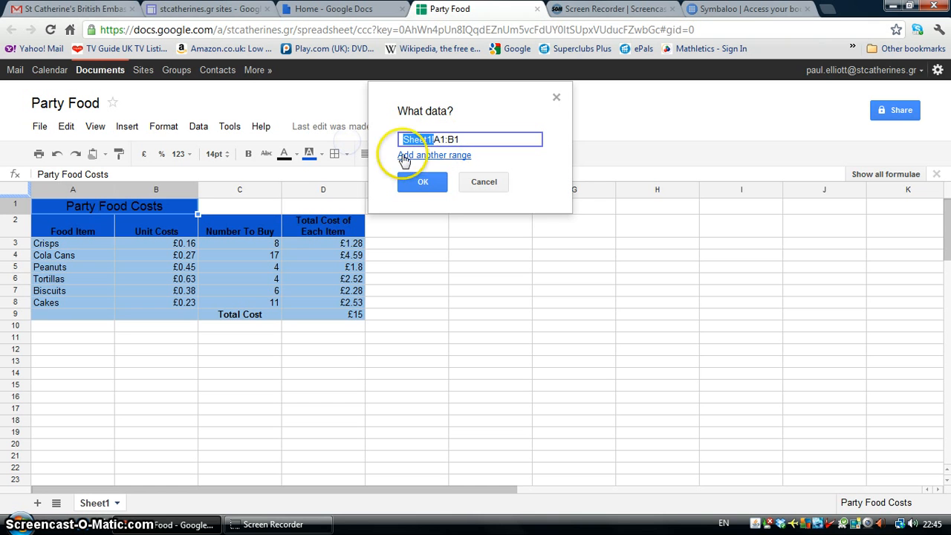
pyautogui.press('BackSpace')
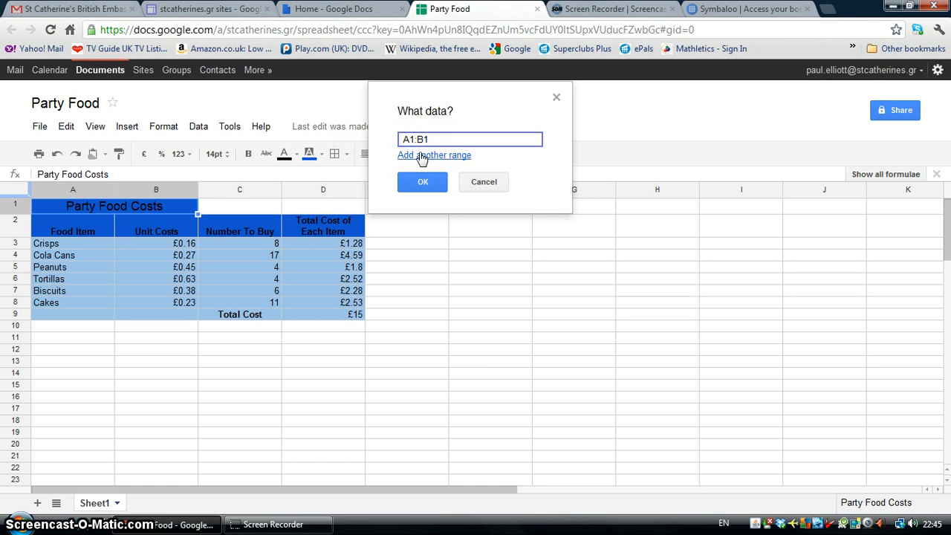
pyautogui.write('3:B')
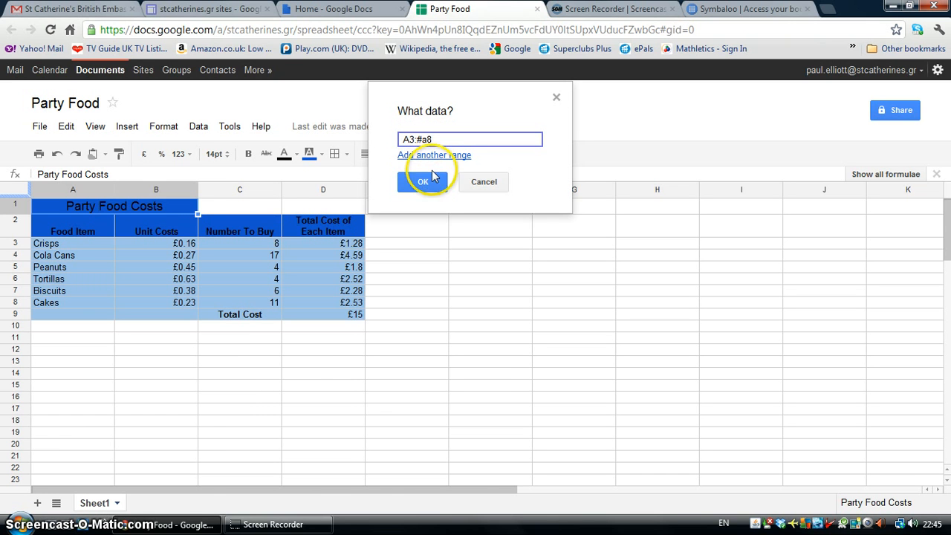
pyautogui.write('8')
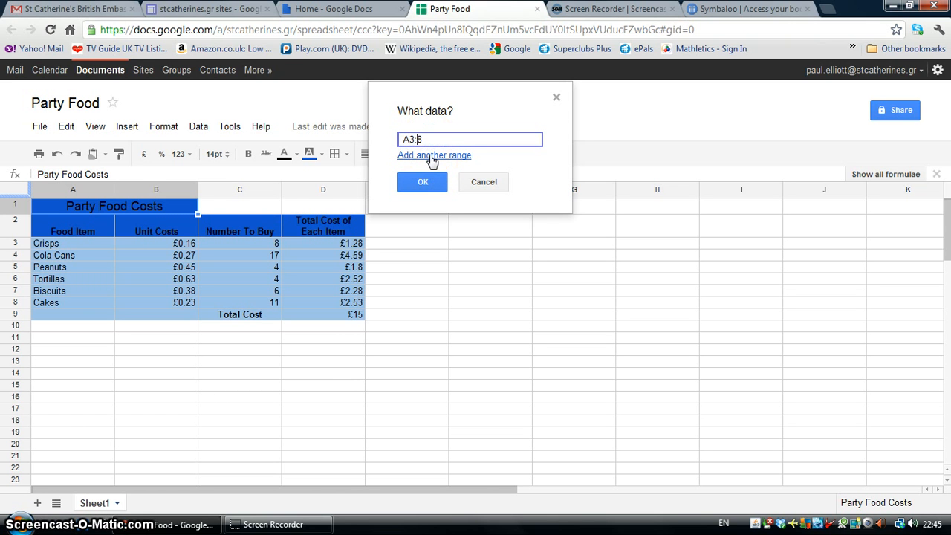
pyautogui.click(431, 155)
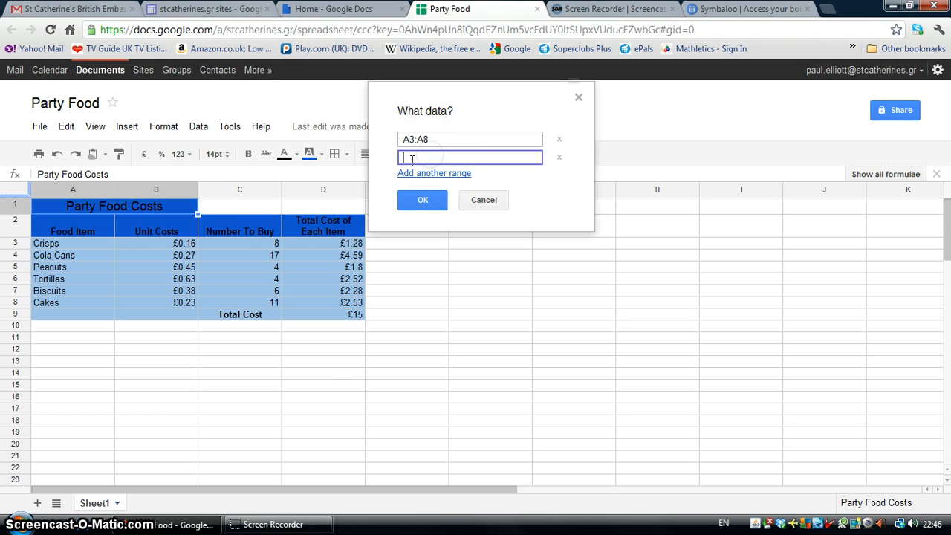
pyautogui.click(406, 157)
pyautogui.write('D3:D8')
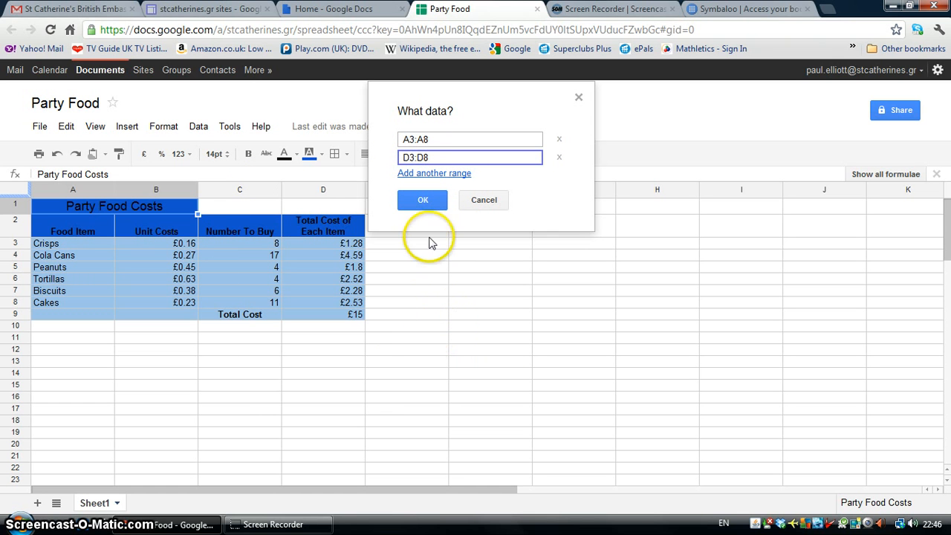
pyautogui.click(423, 201)
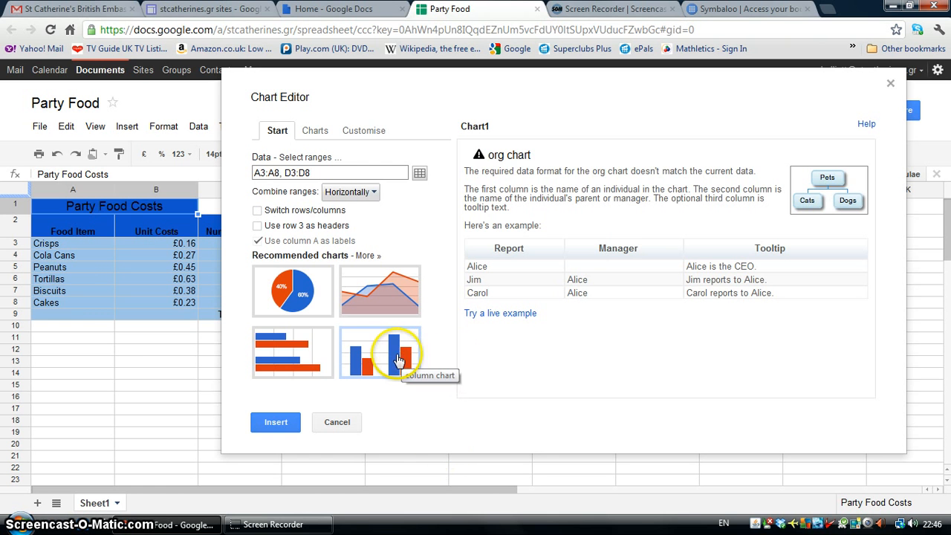
# Choose a column chart with rows and columns switched, column A used as headers and row 3 not used as labels
pyautogui.click(394, 348)
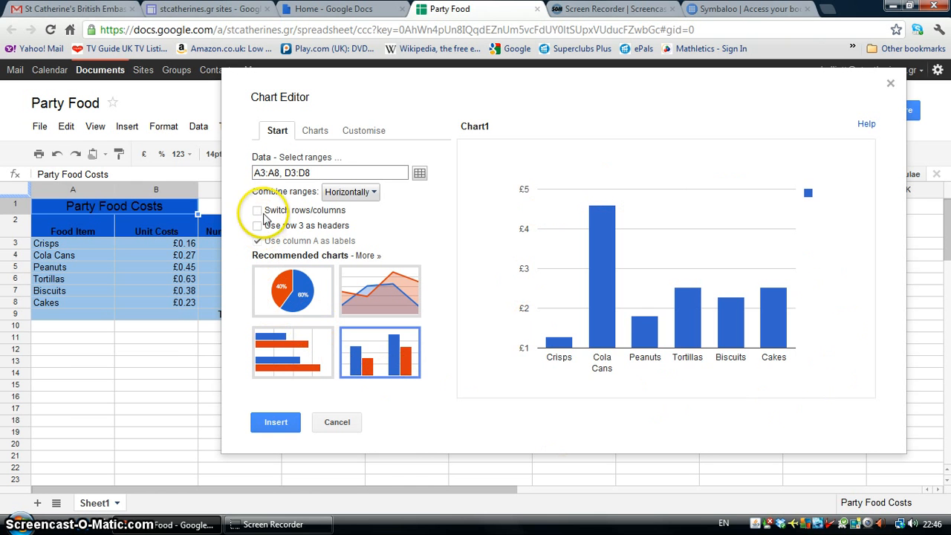
pyautogui.click(258, 226)
pyautogui.click(257, 211)
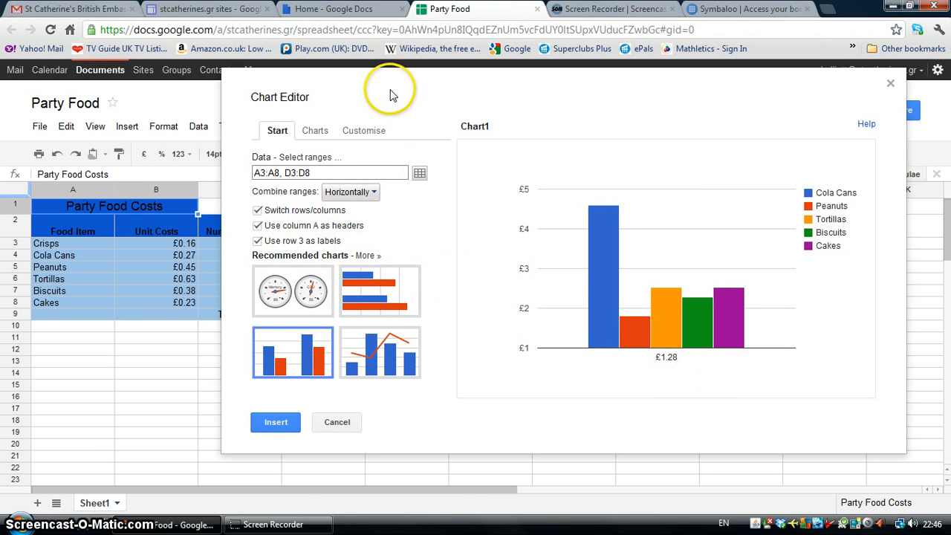
pyautogui.moveTo(467, 111); pyautogui.dragTo(576, 130)
pyautogui.moveTo(446, 138); pyautogui.dragTo(316, 119)
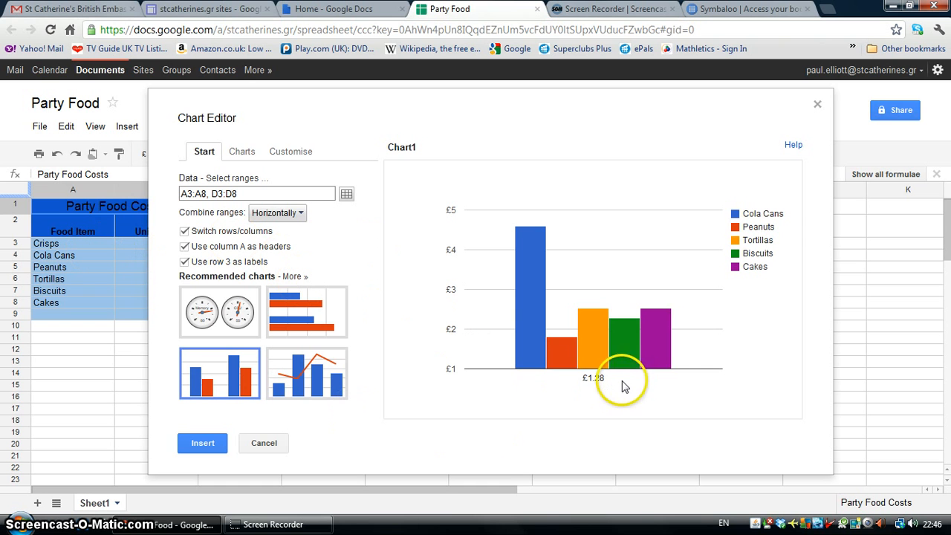
pyautogui.click(184, 262)
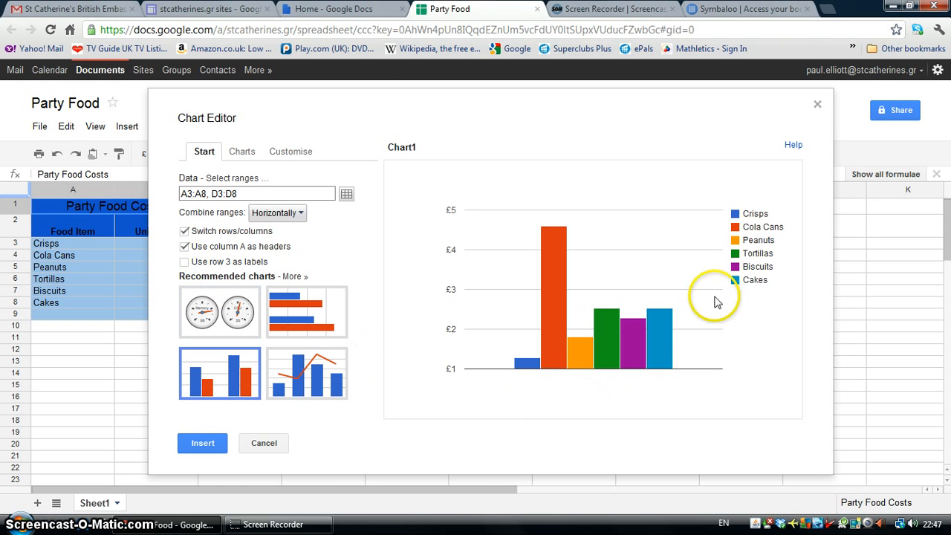
# Switch rows and columns off and on again, and stop using row 3 as labels
pyautogui.moveTo(372, 101); pyautogui.dragTo(611, 148)
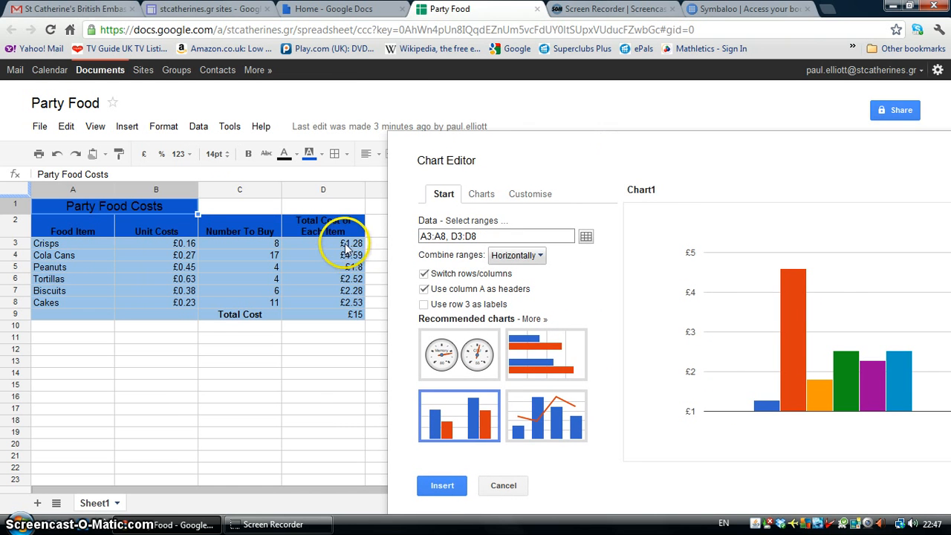
pyautogui.moveTo(456, 159); pyautogui.dragTo(306, 121)
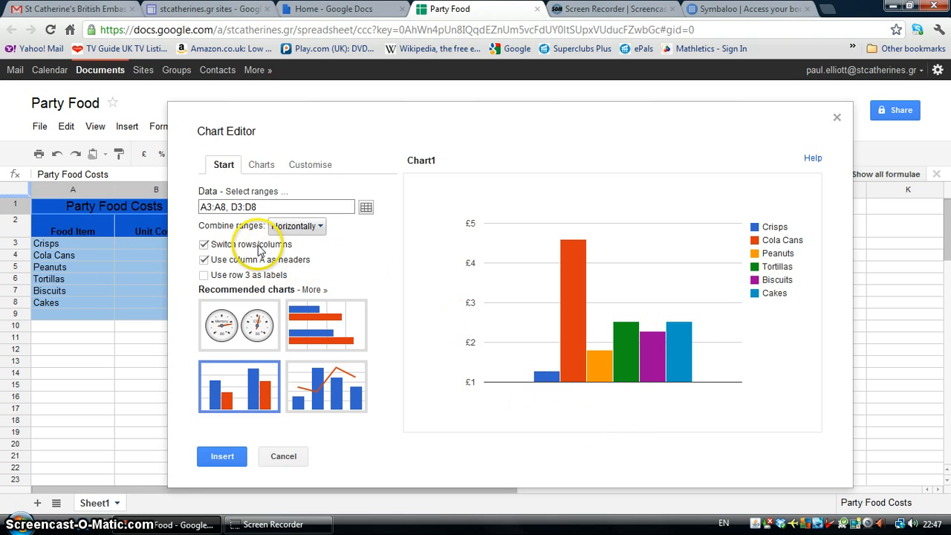
pyautogui.click(205, 246)
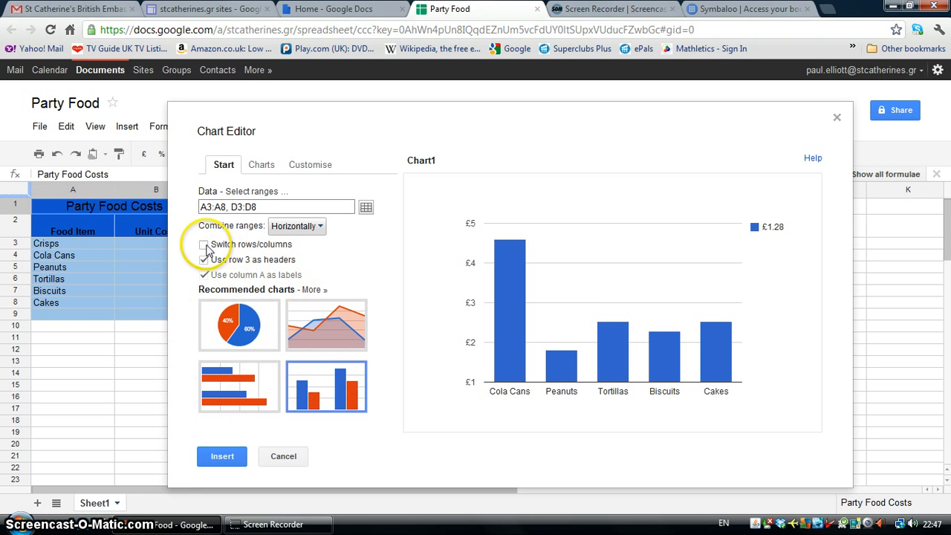
pyautogui.click(206, 246)
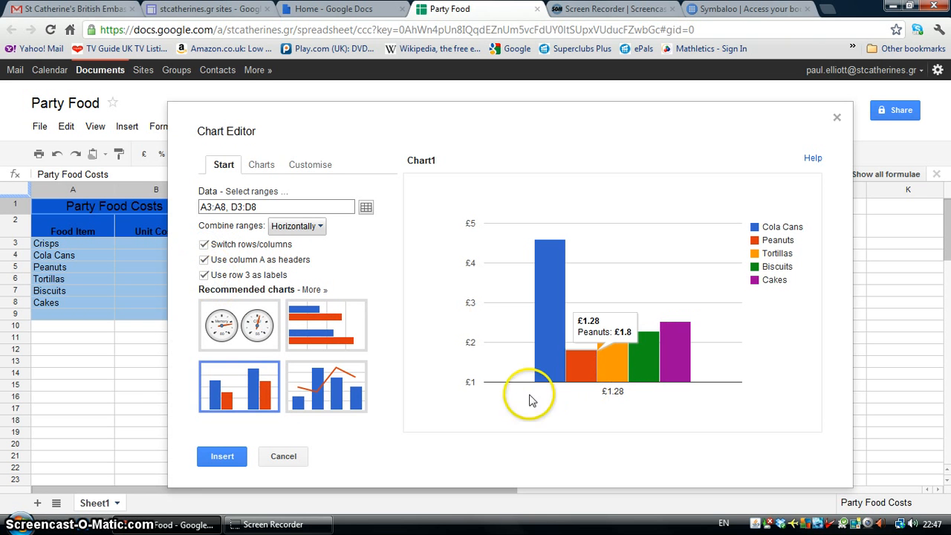
pyautogui.click(205, 276)
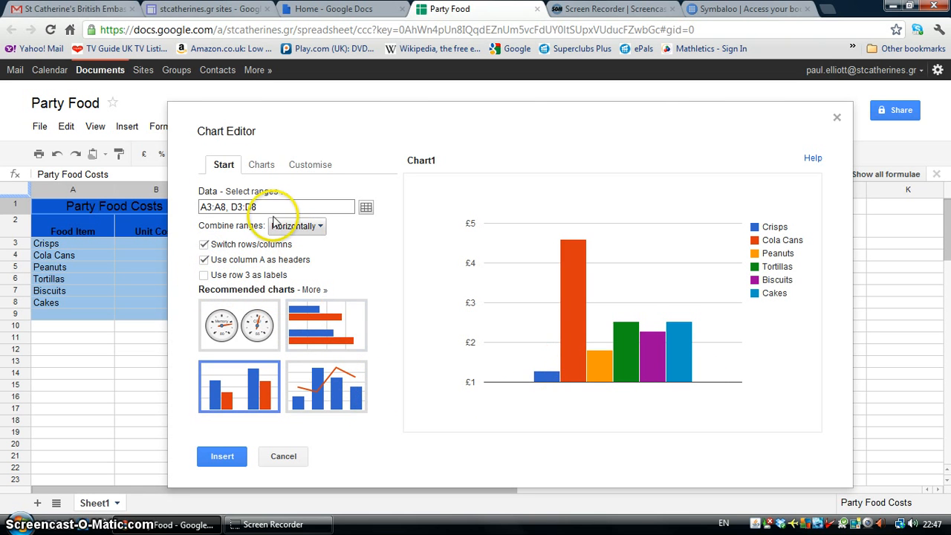
# Title the chart "Total Costs of Each Party Food" and set the title's font size to 20px
pyautogui.click(318, 166)
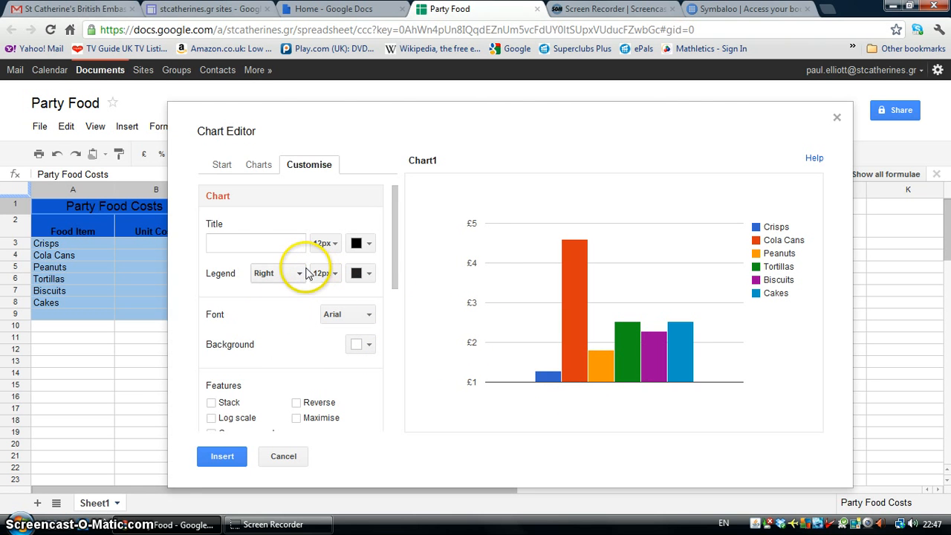
pyautogui.click(227, 240)
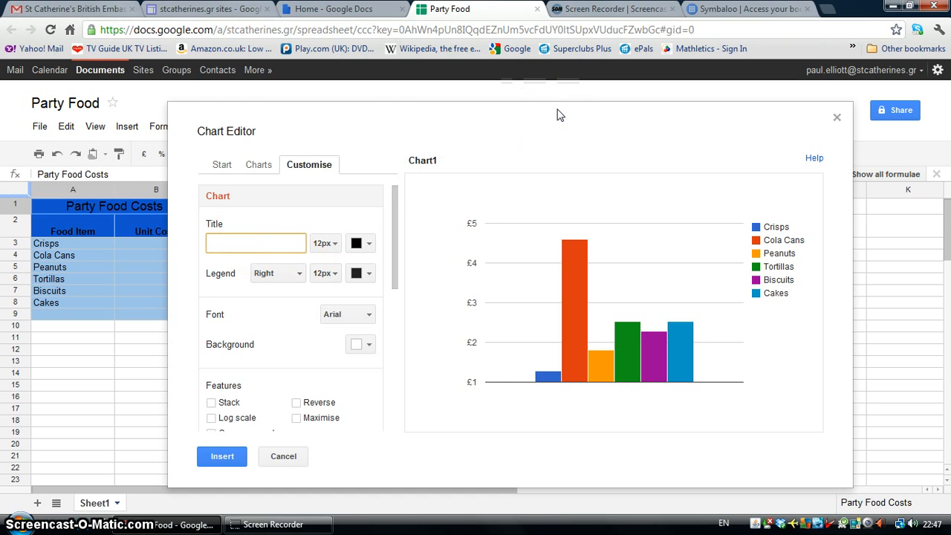
pyautogui.write('Total Costs of Each P')
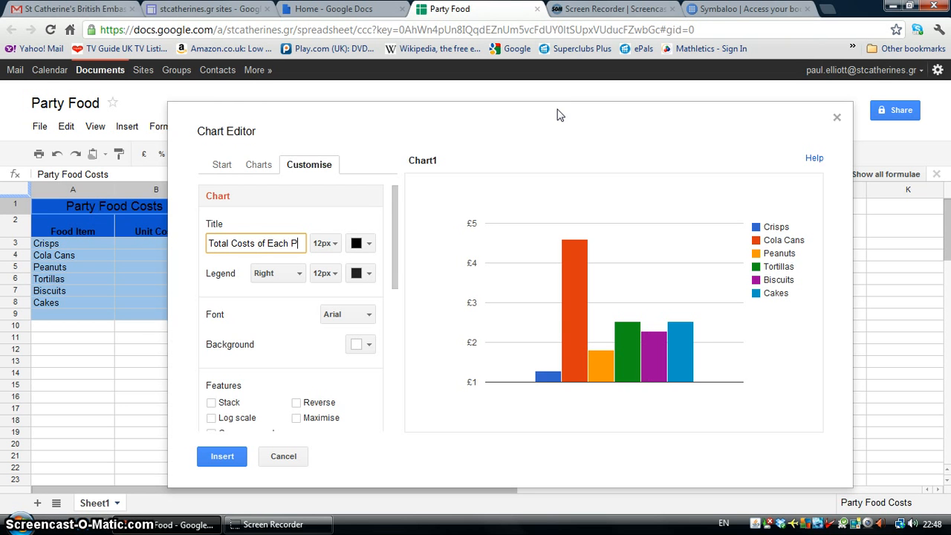
pyautogui.write('arty Food')
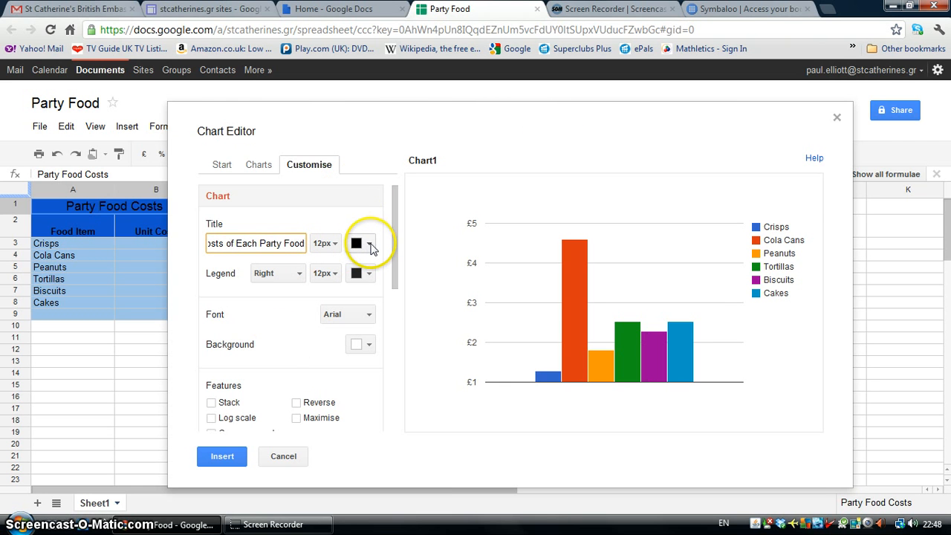
pyautogui.click(370, 246)
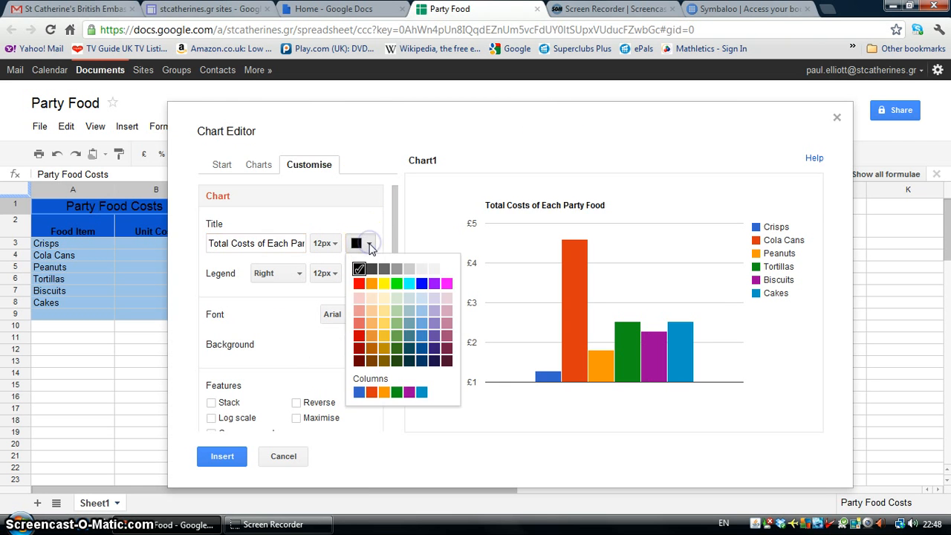
pyautogui.click(367, 214)
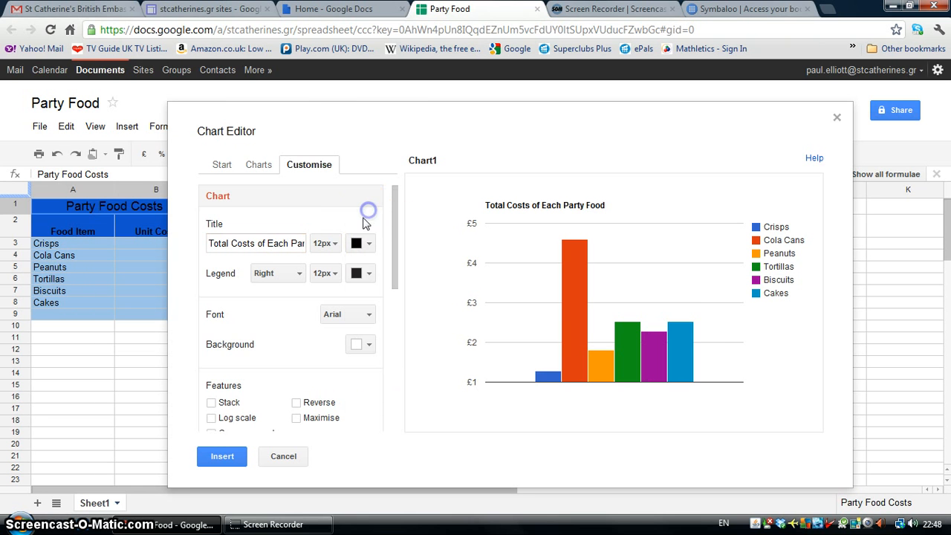
pyautogui.click(326, 243)
pyautogui.click(341, 439)
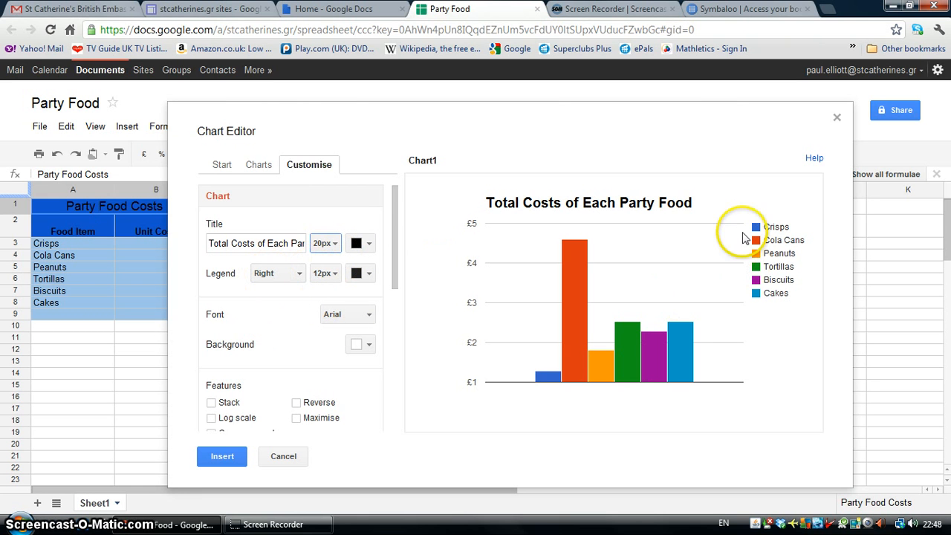
# Place the chart's legend at the bottom, keeping its text colour
pyautogui.click(299, 275)
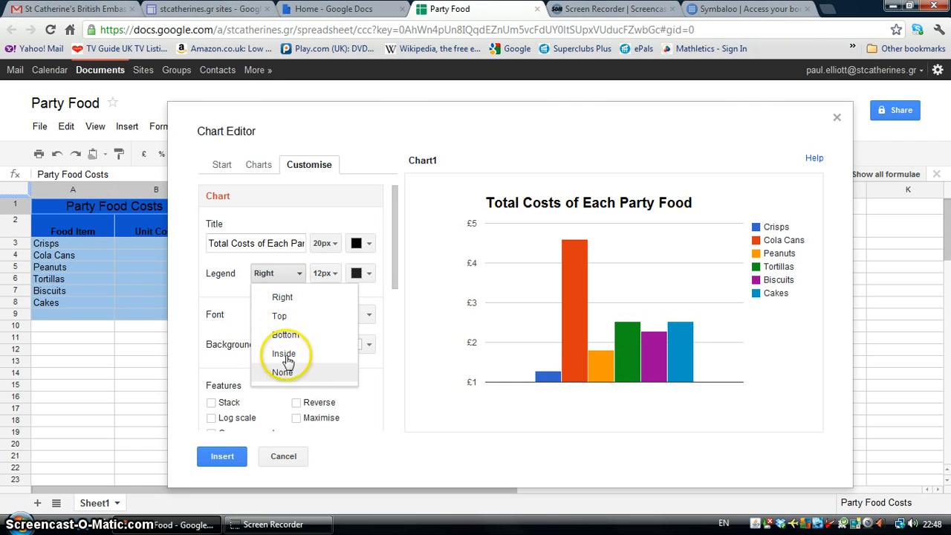
pyautogui.click(287, 336)
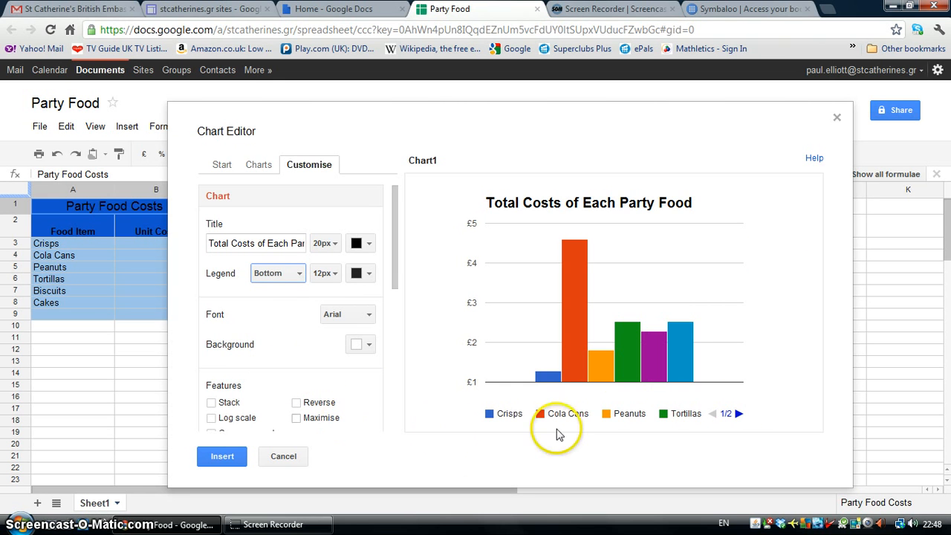
pyautogui.click(370, 275)
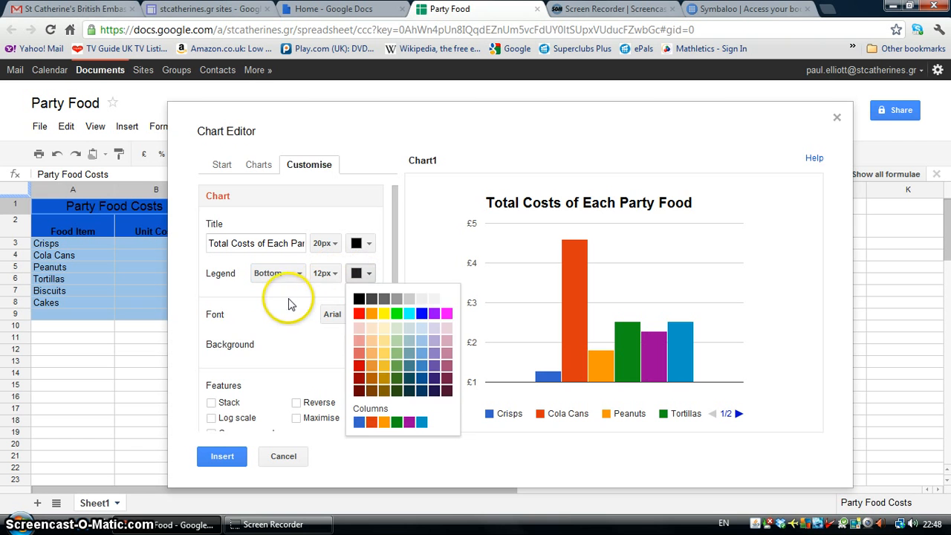
pyautogui.moveTo(290, 304)
pyautogui.mouseDown()
pyautogui.moveTo(357, 322)
pyautogui.moveTo(299, 322)
pyautogui.mouseUp()
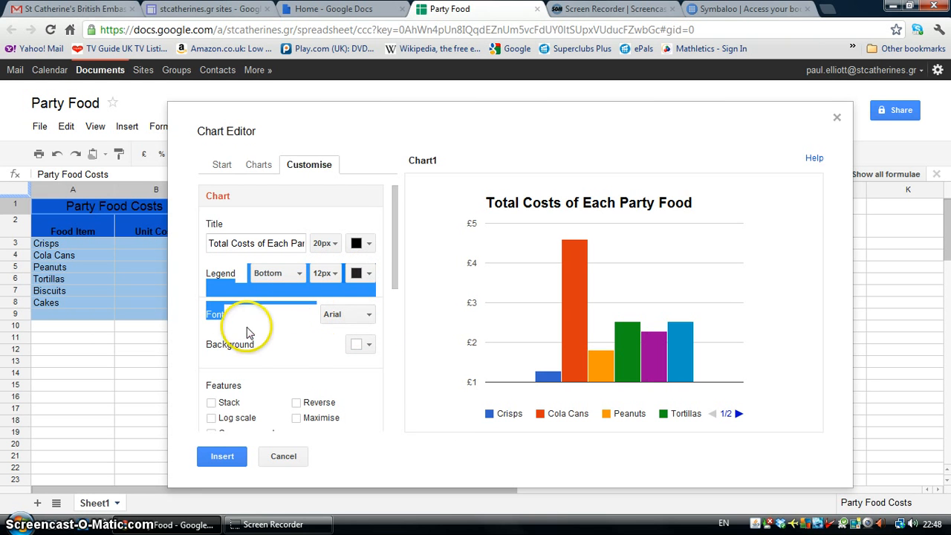
pyautogui.click(227, 304)
# Set the chart's font to Comic Sans MS and its background to light green
pyautogui.click(370, 316)
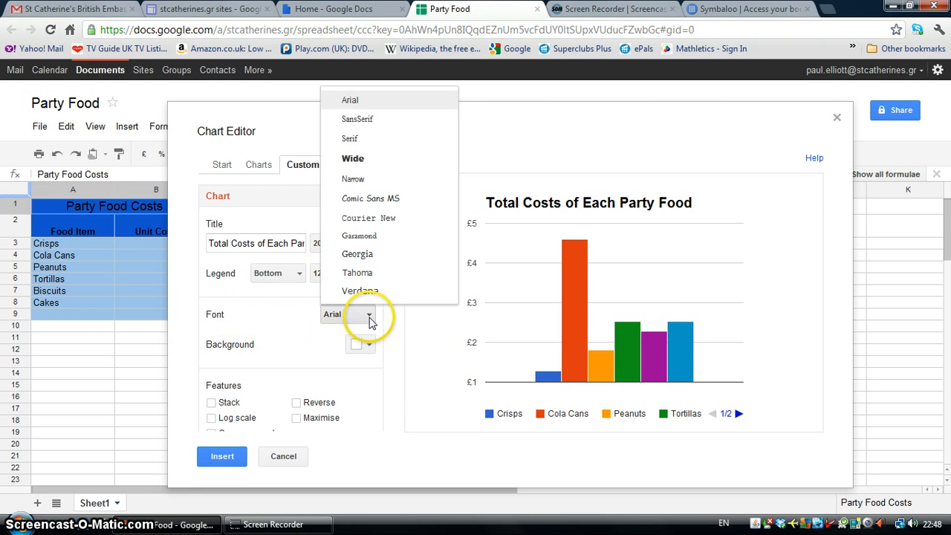
pyautogui.click(367, 199)
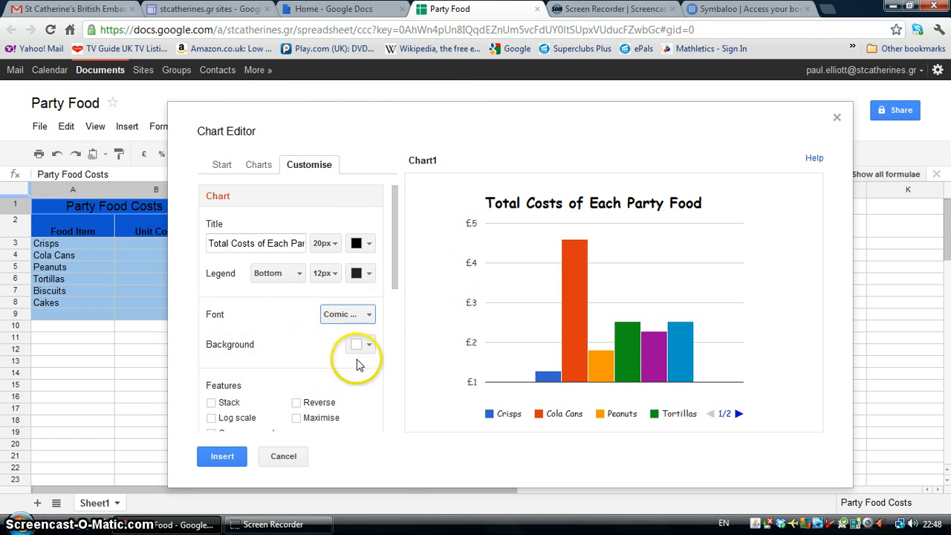
pyautogui.click(370, 346)
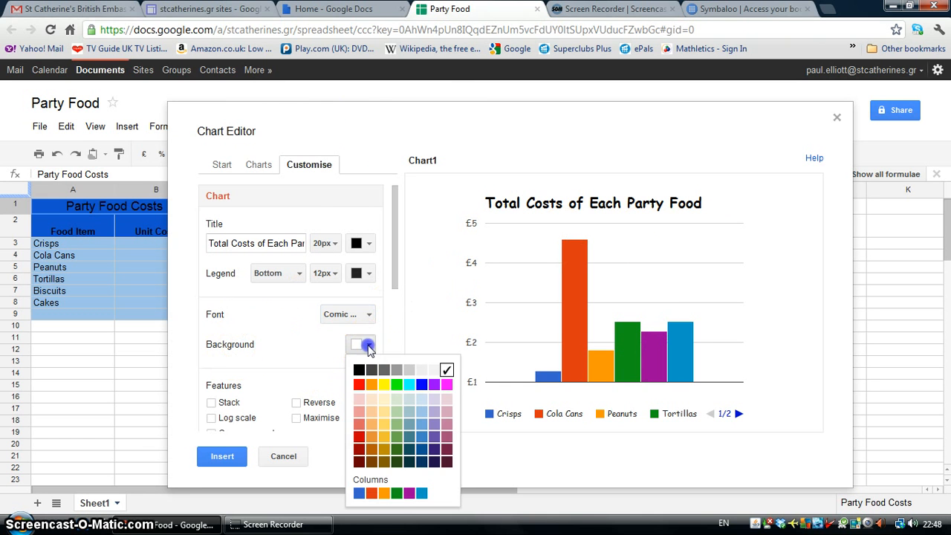
pyautogui.click(397, 400)
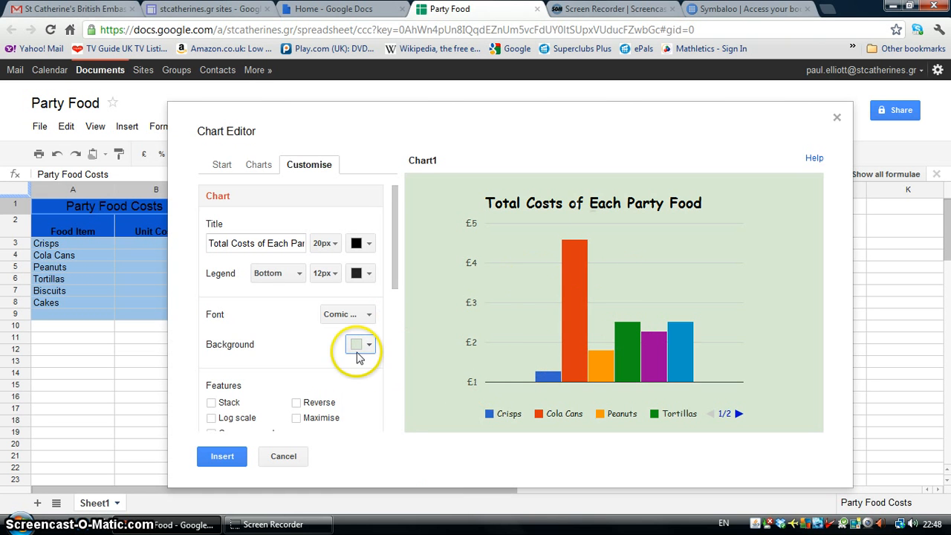
pyautogui.scroll(-1, 364, 392)
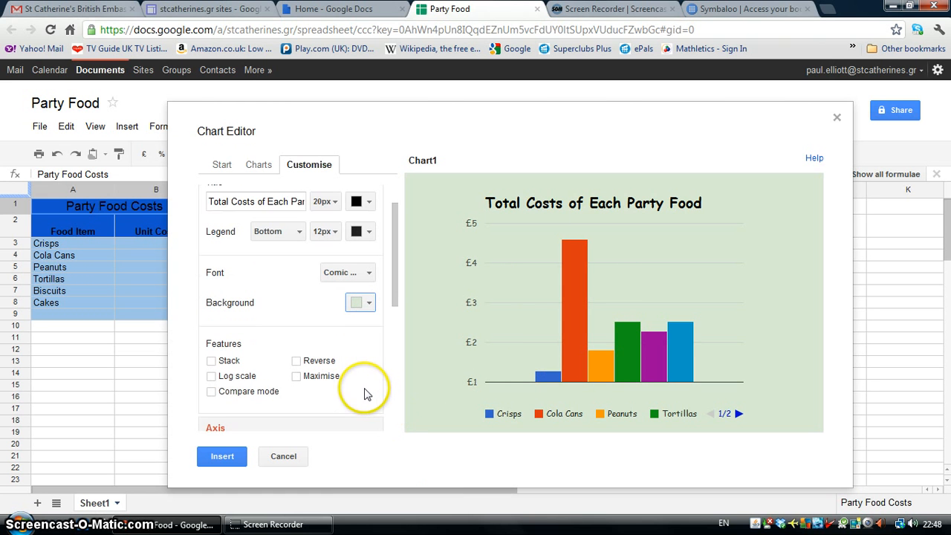
# Title the chart's horizontal axis "Party Foods"
pyautogui.scroll(-3, 364, 392)
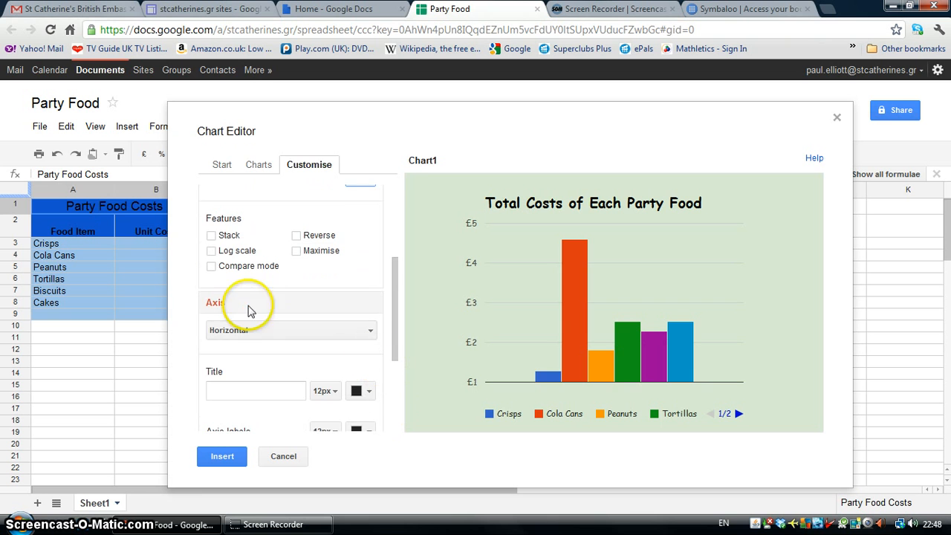
pyautogui.scroll(-1, 320, 327)
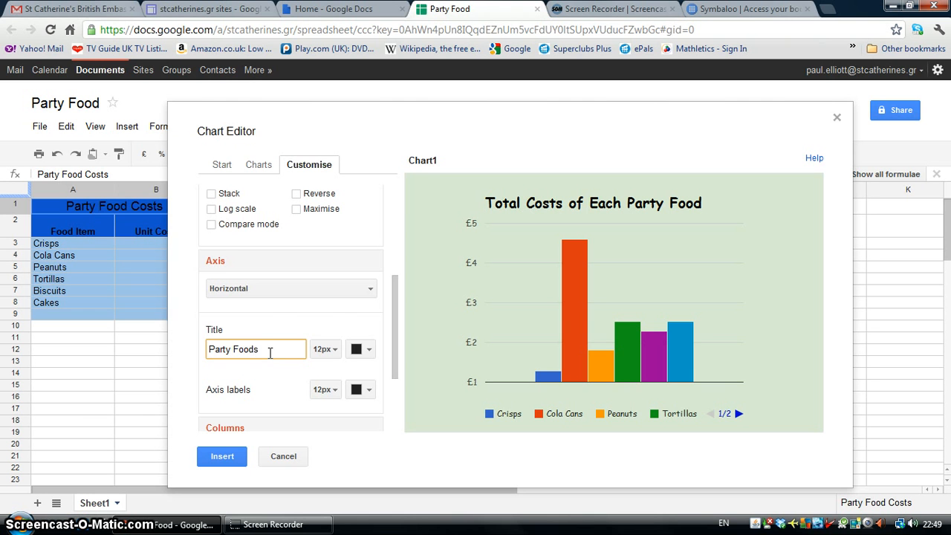
pyautogui.click(369, 351)
pyautogui.click(314, 325)
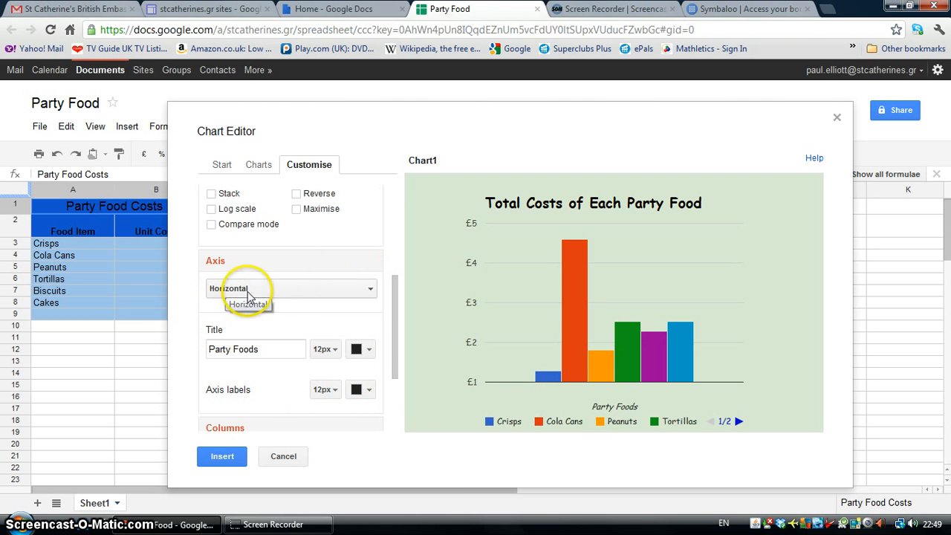
# Title the chart's left vertical axis "Costs of Party Foods"
pyautogui.click(371, 290)
pyautogui.click(251, 339)
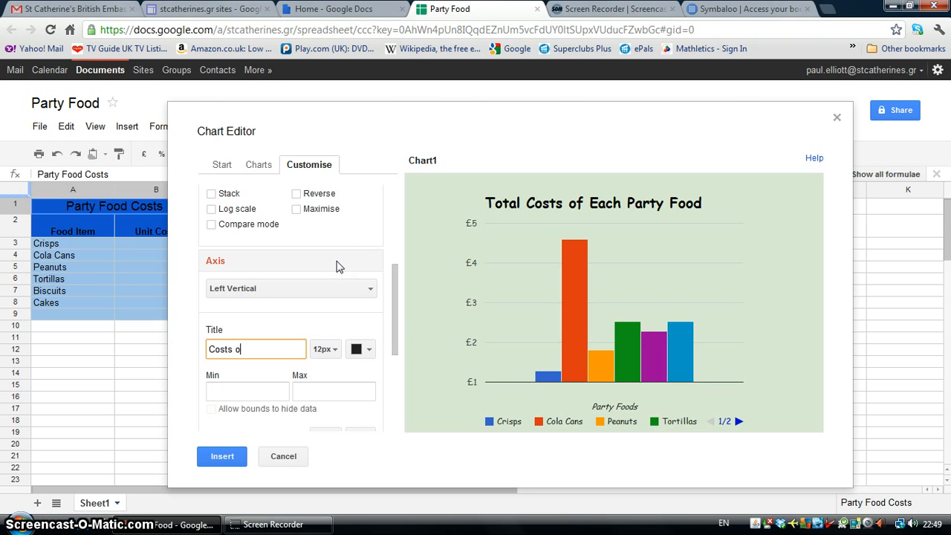
pyautogui.write('Party Foods')
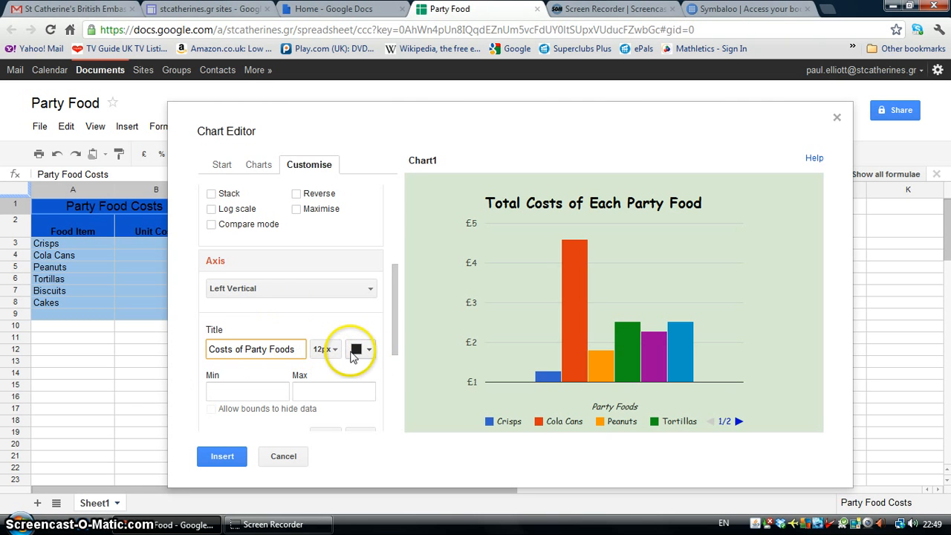
# Examine the remaining vertical axis options and the list of food columns whose colours can be customised
pyautogui.scroll(-1, 364, 331)
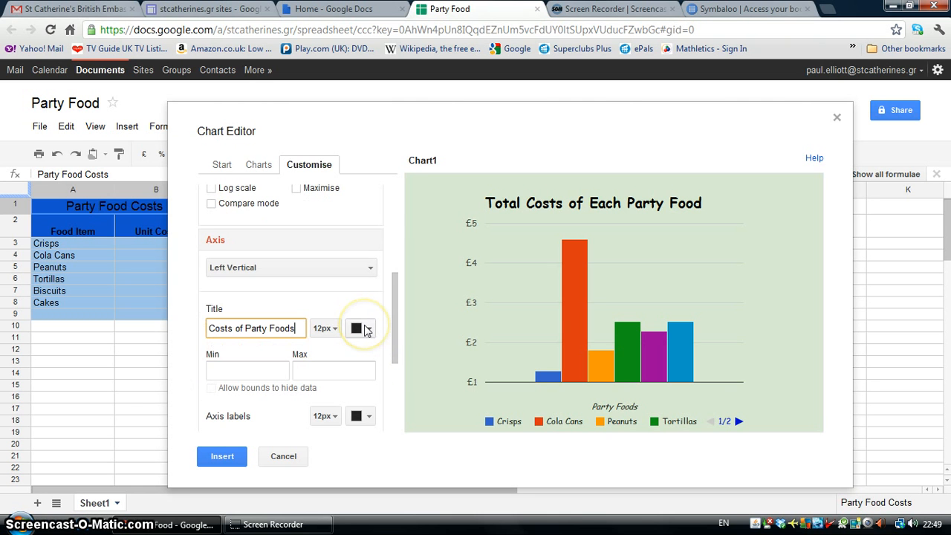
pyautogui.scroll(-4, 378, 357)
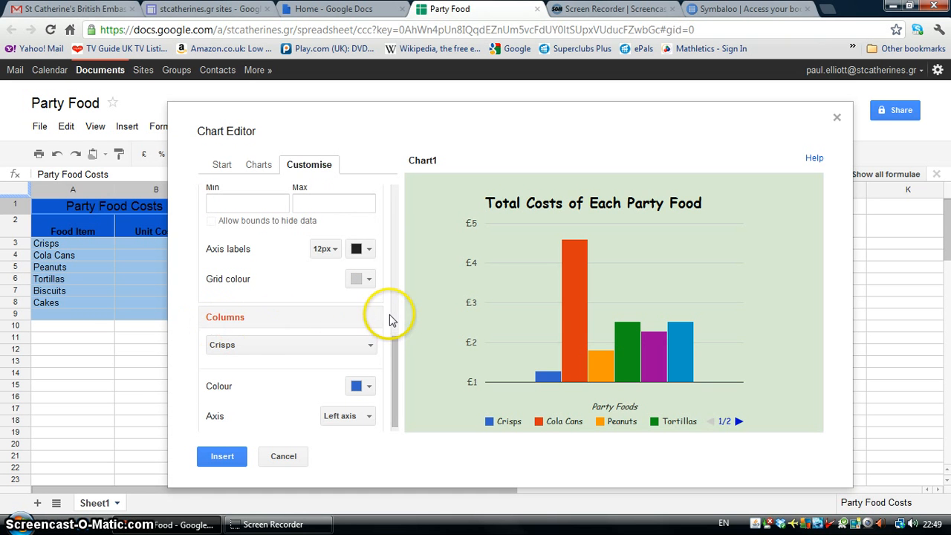
pyautogui.scroll(-1, 390, 314)
pyautogui.scroll(3, 387, 313)
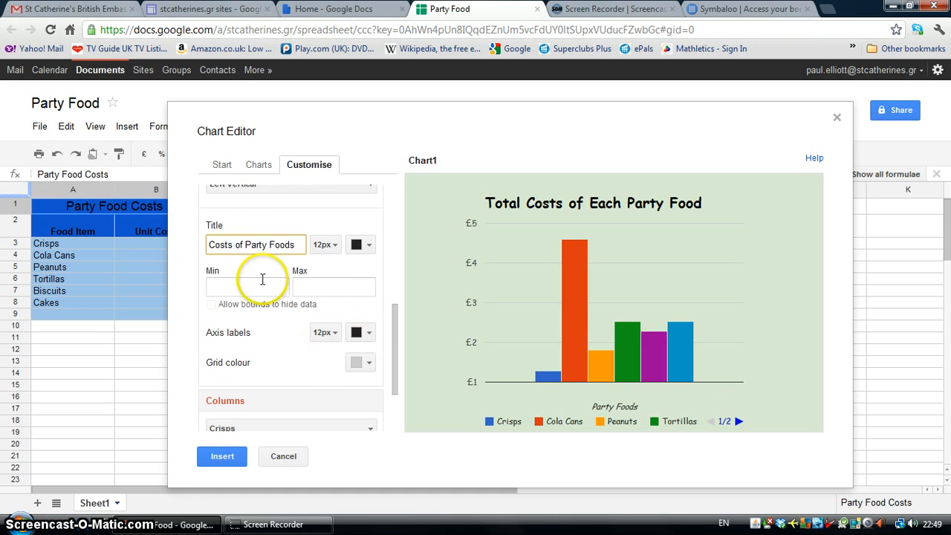
pyautogui.scroll(-2, 321, 334)
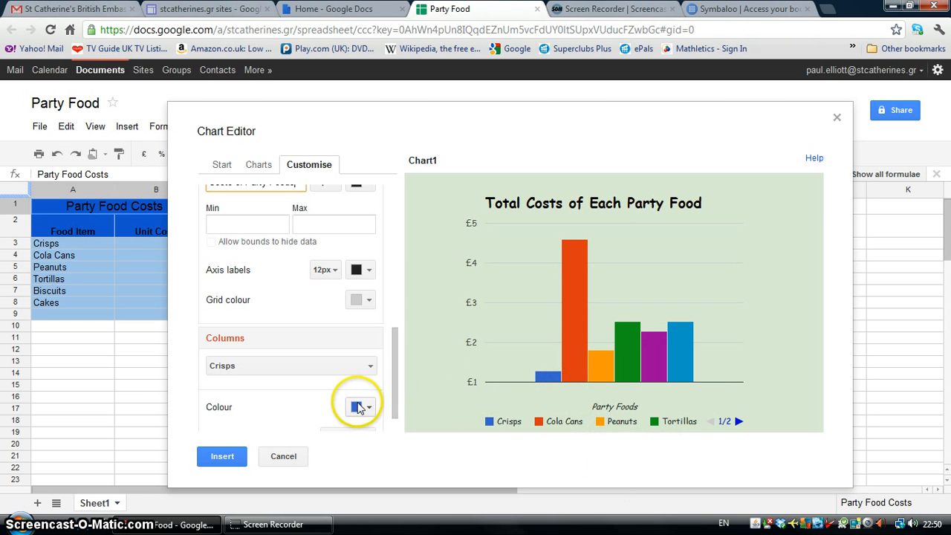
pyautogui.click(369, 365)
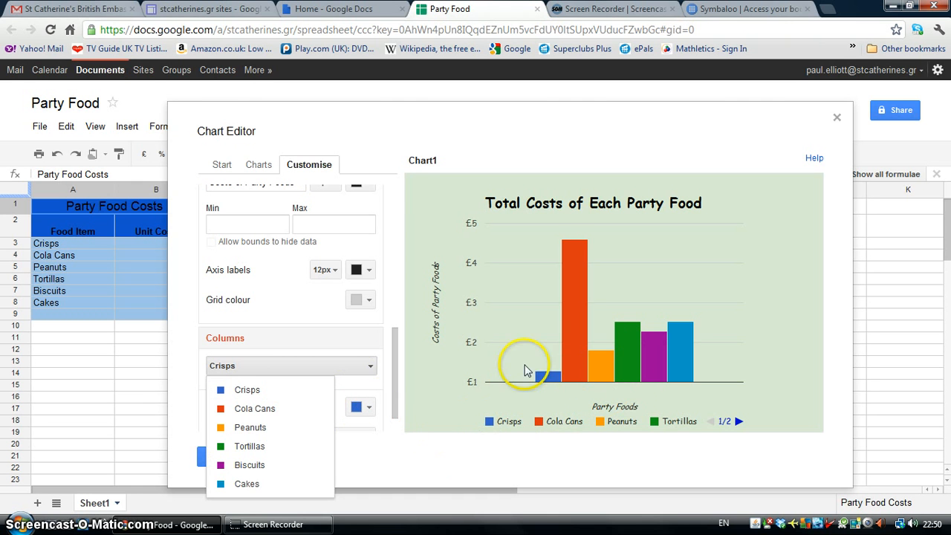
pyautogui.click(428, 422)
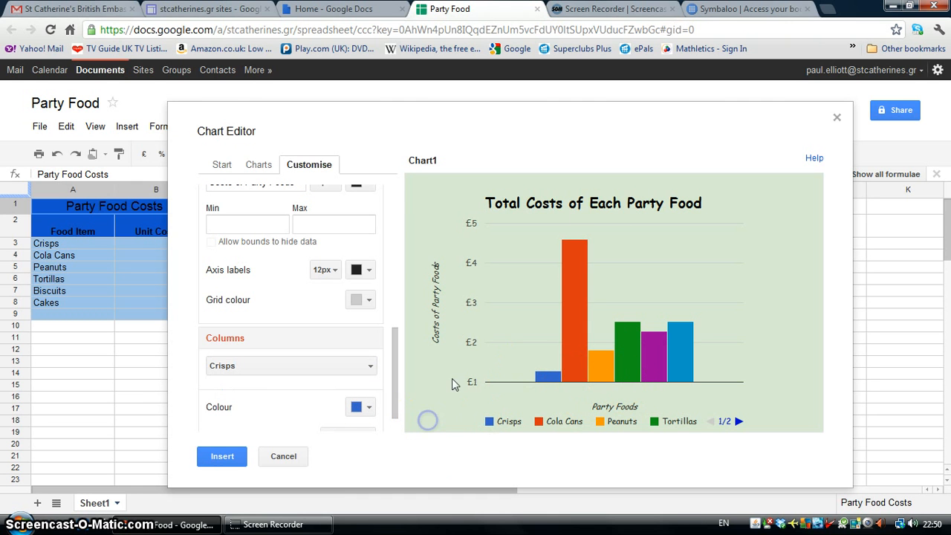
pyautogui.click(394, 439)
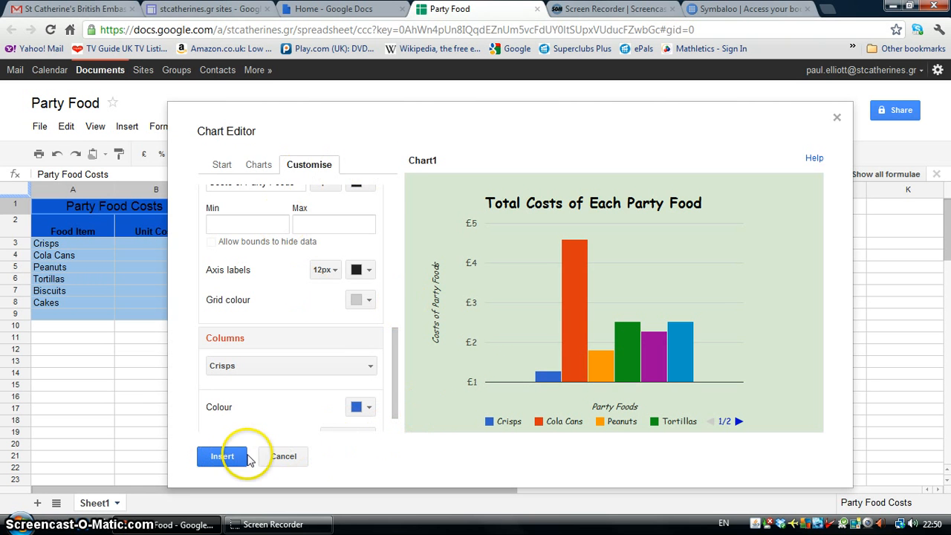
# Insert the chart into the sheet and move it beside the cost table, starting at column E
pyautogui.click(222, 456)
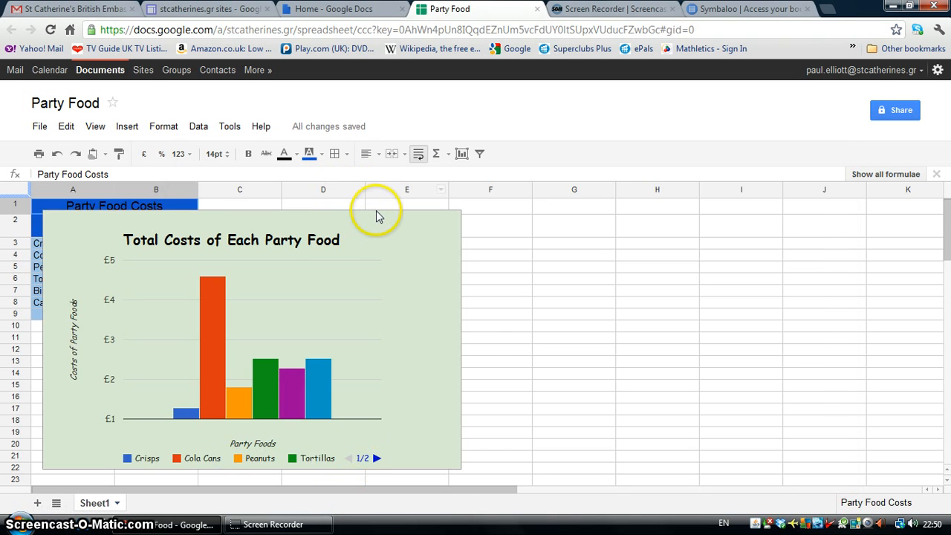
pyautogui.moveTo(454, 252); pyautogui.dragTo(561, 261)
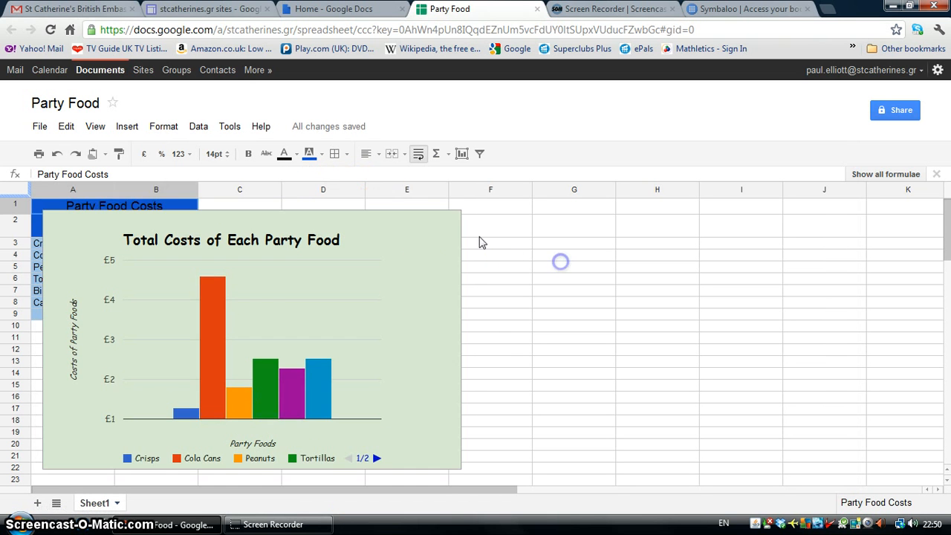
pyautogui.click(397, 215)
pyautogui.moveTo(311, 214); pyautogui.dragTo(642, 216)
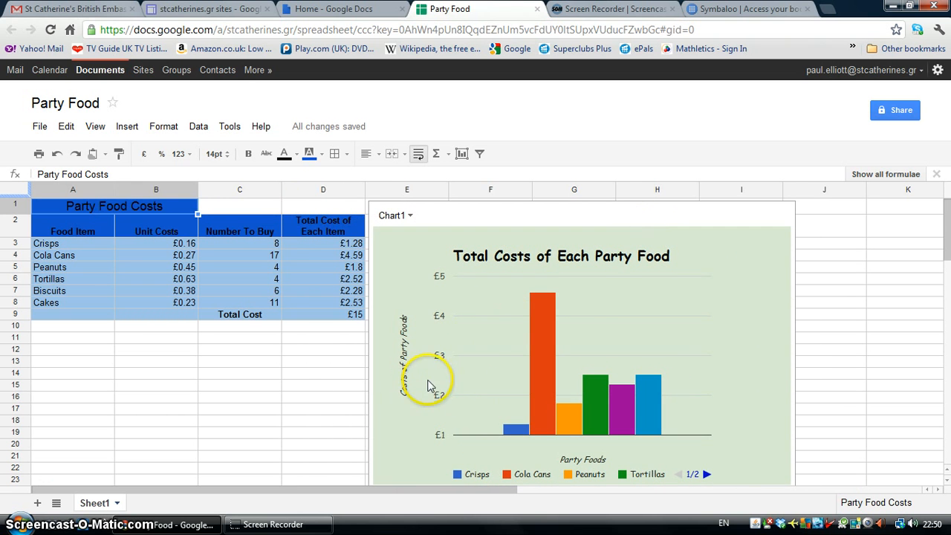
pyautogui.scroll(-1, 275, 387)
pyautogui.scroll(1, 275, 386)
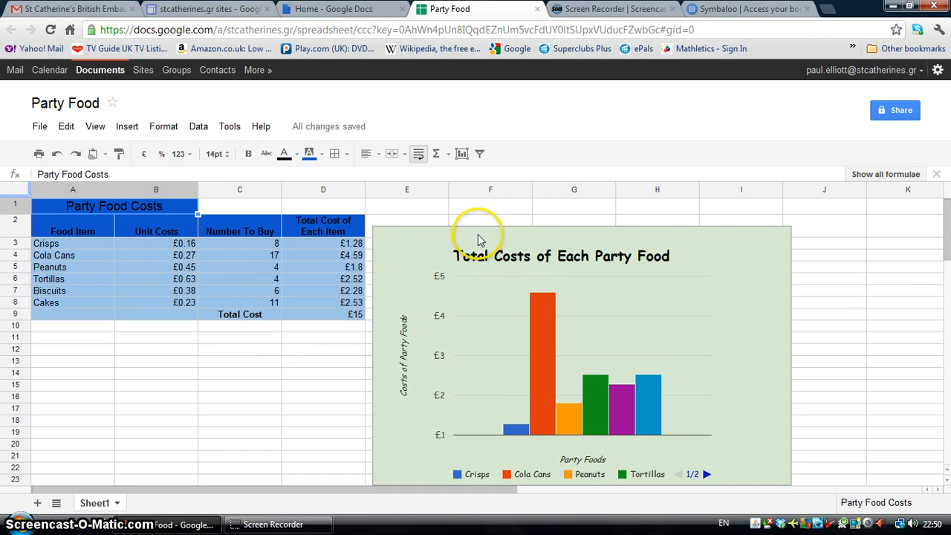
# Move the Total Costs of Each Party Food chart to its own sheet
pyautogui.click(411, 241)
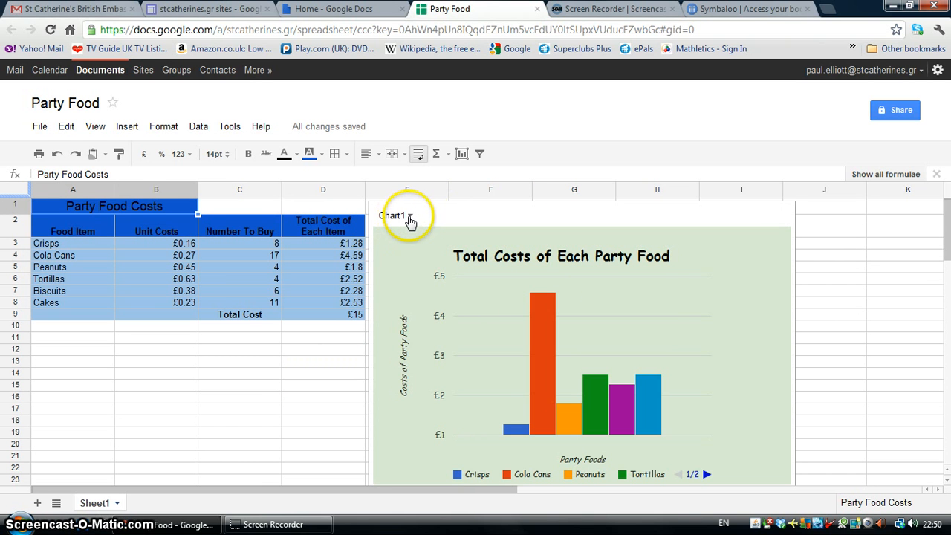
pyautogui.click(409, 216)
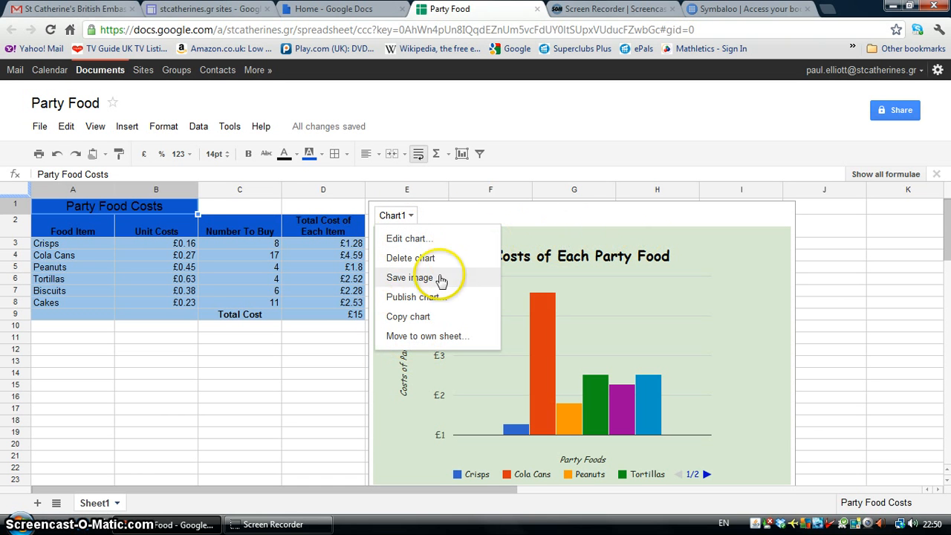
pyautogui.click(411, 339)
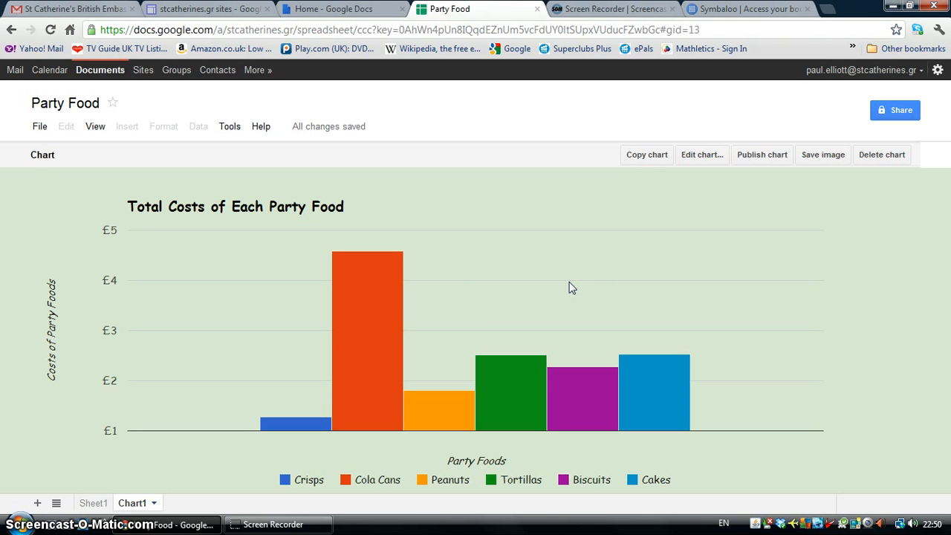
# Reopen the chart for editing, review its customisation settings, and update it with the same settings
pyautogui.click(698, 154)
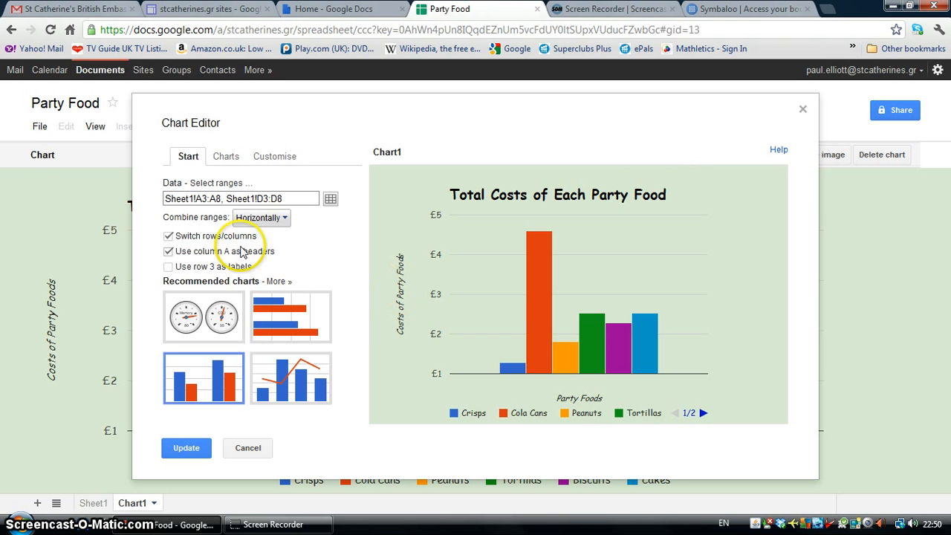
pyautogui.click(275, 158)
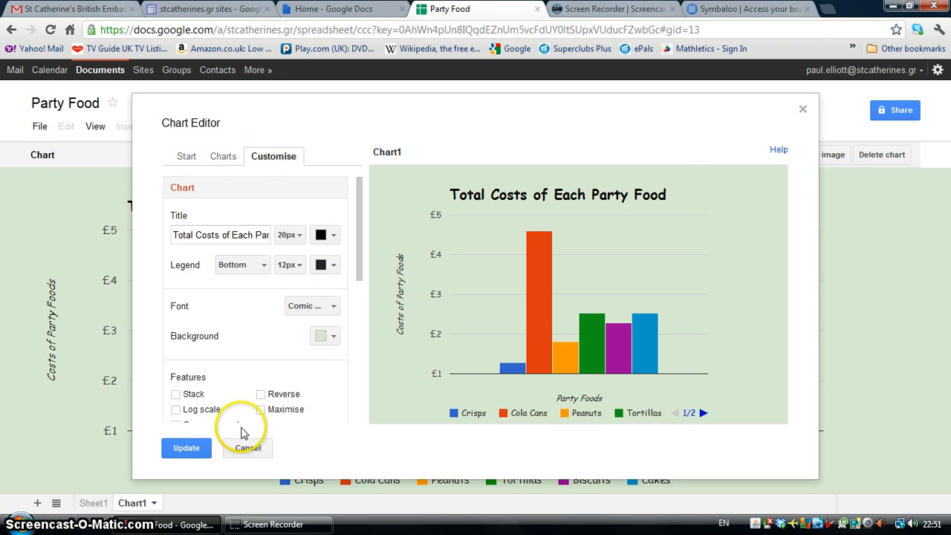
pyautogui.moveTo(361, 278)
pyautogui.mouseDown()
pyautogui.moveTo(357, 414)
pyautogui.moveTo(359, 269)
pyautogui.mouseUp()
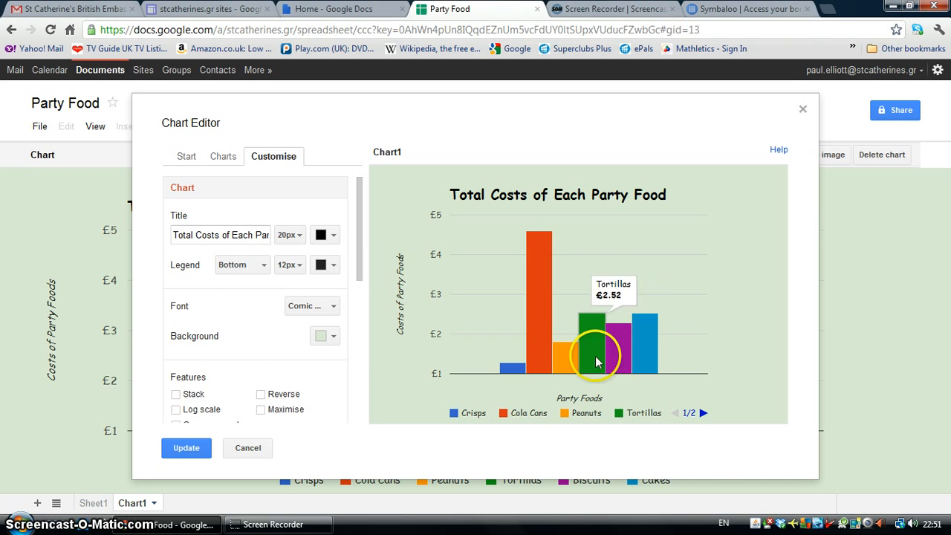
pyautogui.click(186, 450)
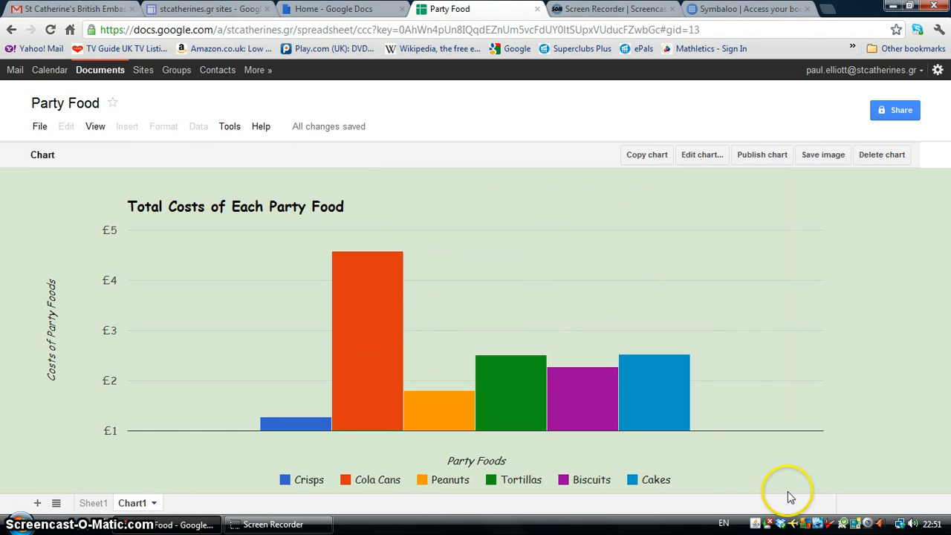